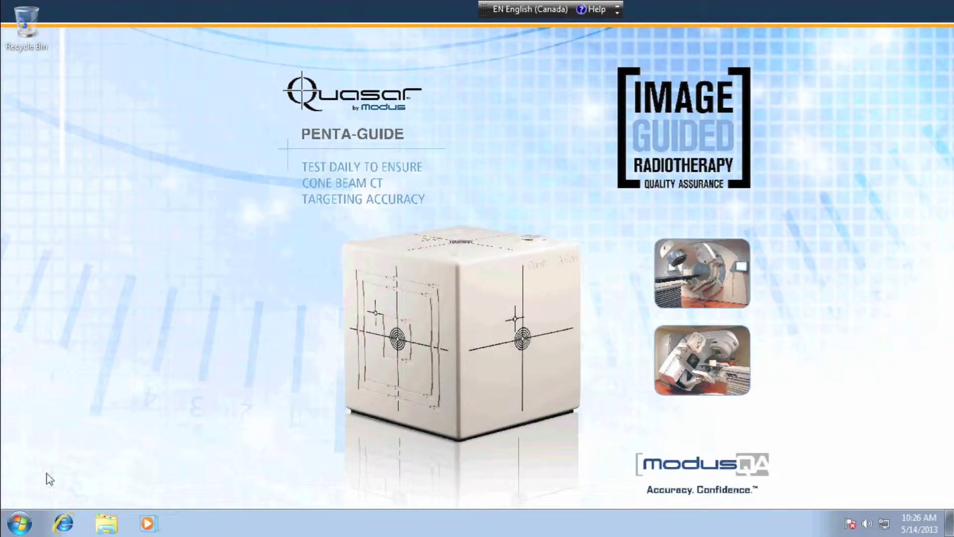
Step: Browse from Documents to Downloads, into the zip's Penta-Guide_Lite_QA_Software_1.4.1 folder, and select setup
left_click(21, 524)
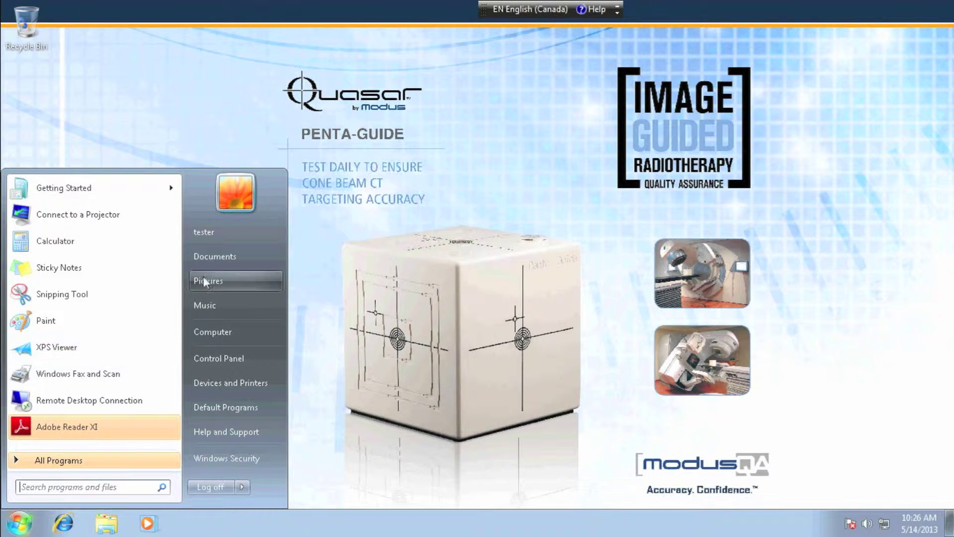
left_click(217, 256)
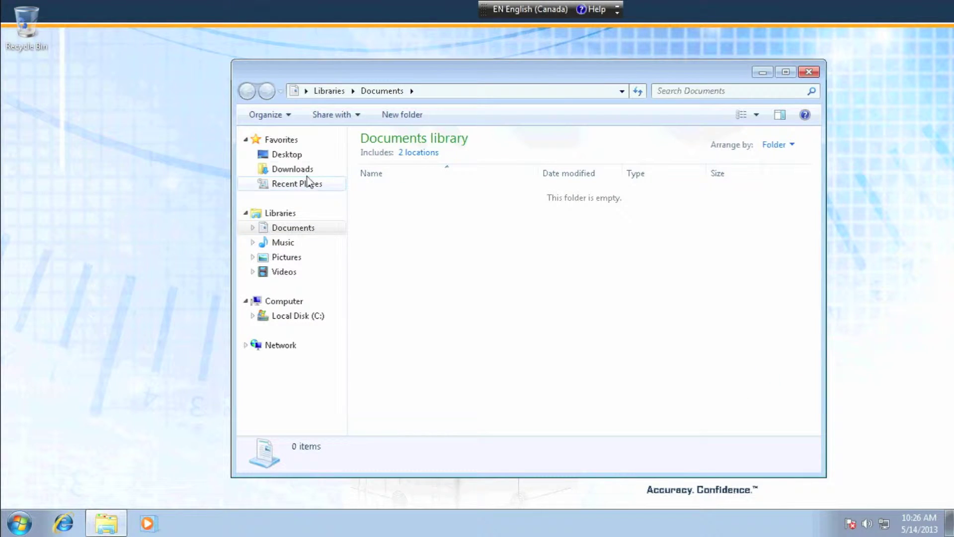
left_click(293, 169)
double_click(399, 155)
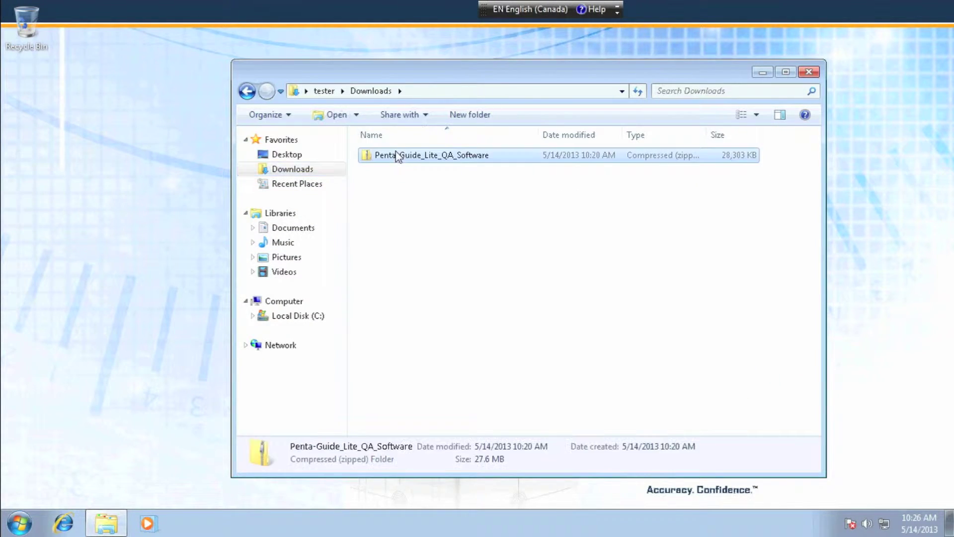
double_click(492, 161)
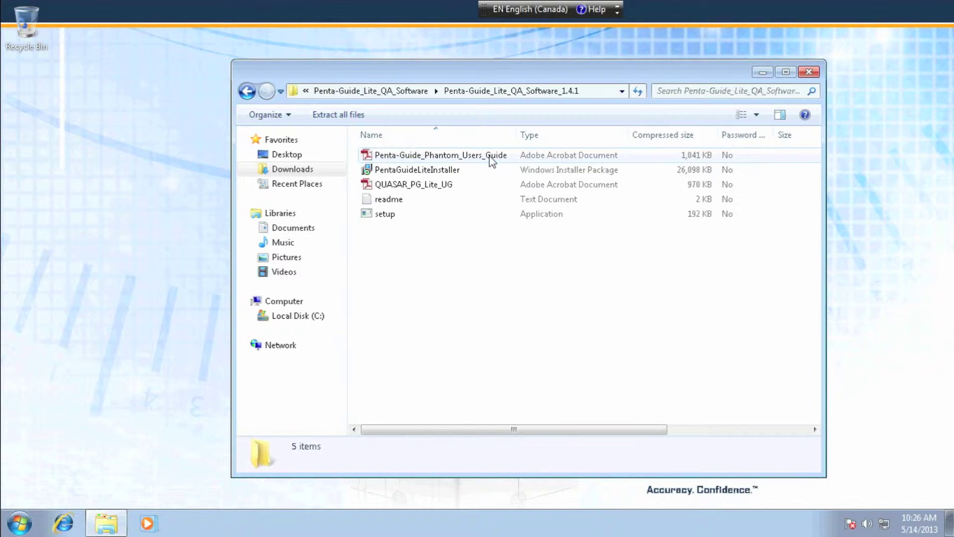
left_click(385, 214)
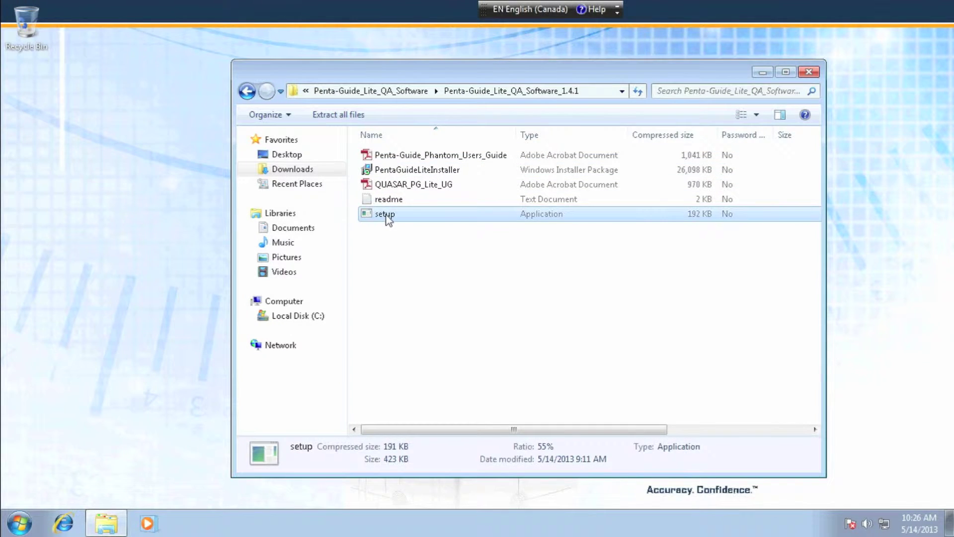
Step: Run the unverified setup, accept the .NET Framework 4 license, and approve component installation
double_click(386, 214)
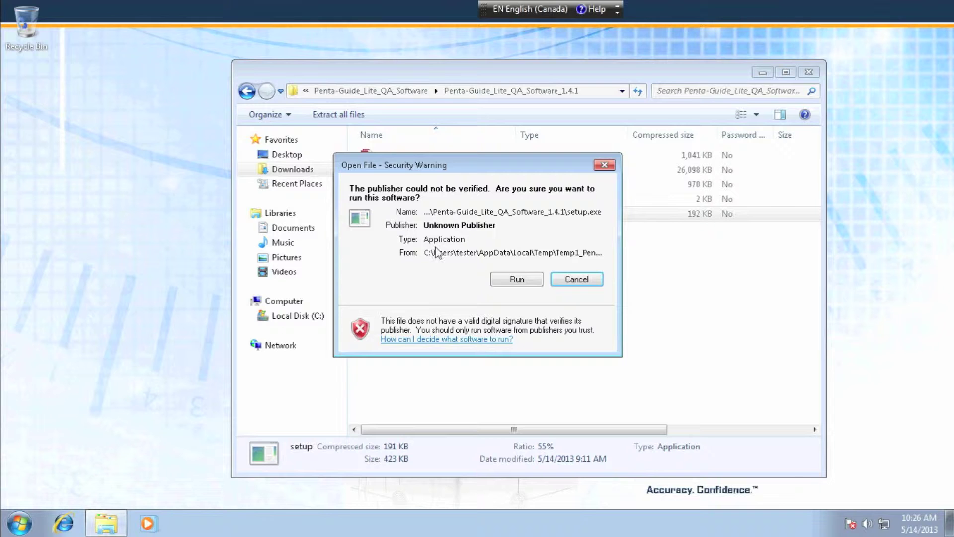
left_click(517, 281)
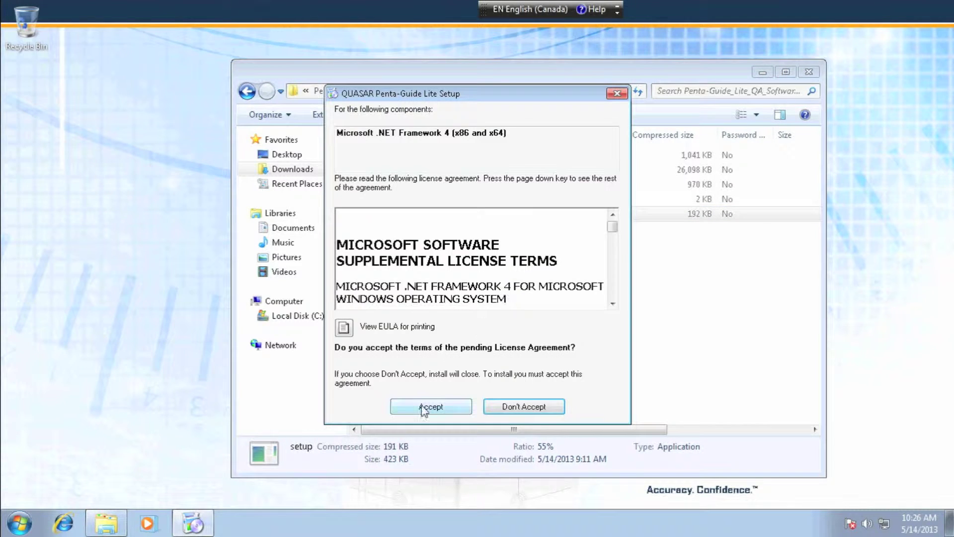
left_click(423, 408)
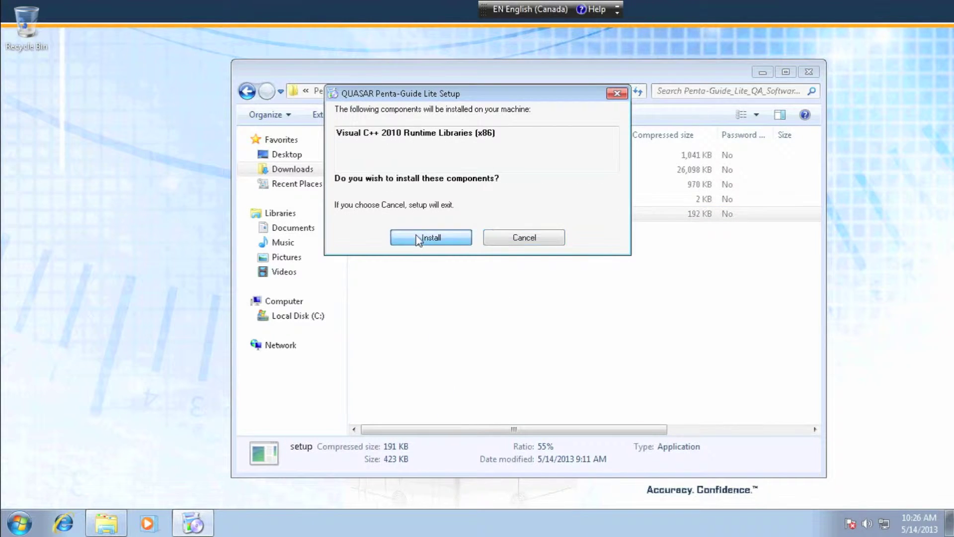
left_click(430, 238)
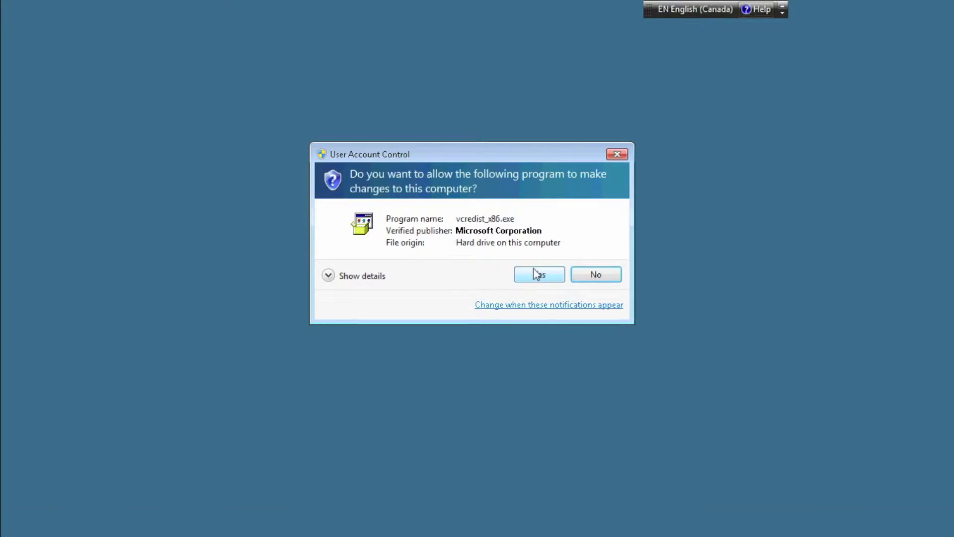
left_click(539, 275)
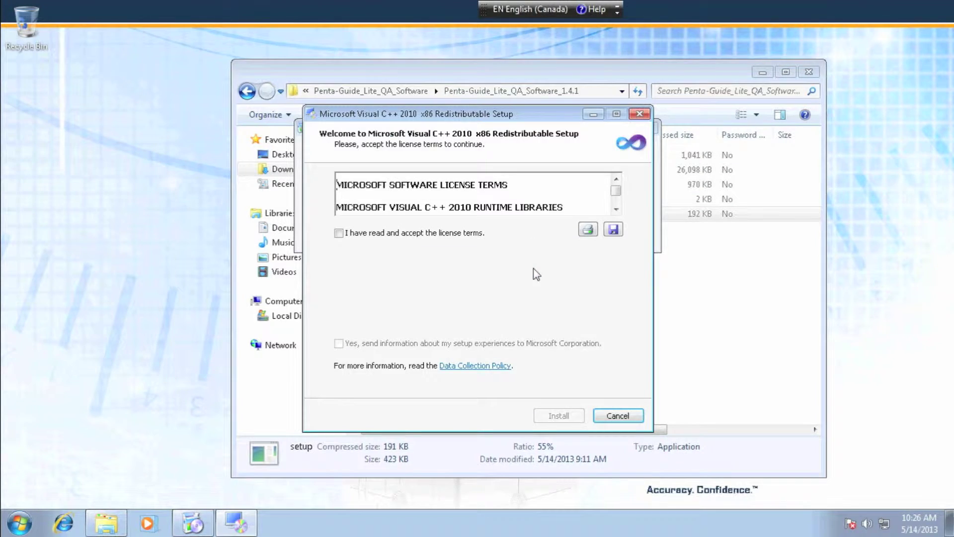
Step: Agree to the license and install the Visual C++ 2010 x86 Redistributable through to Finish
left_click(339, 232)
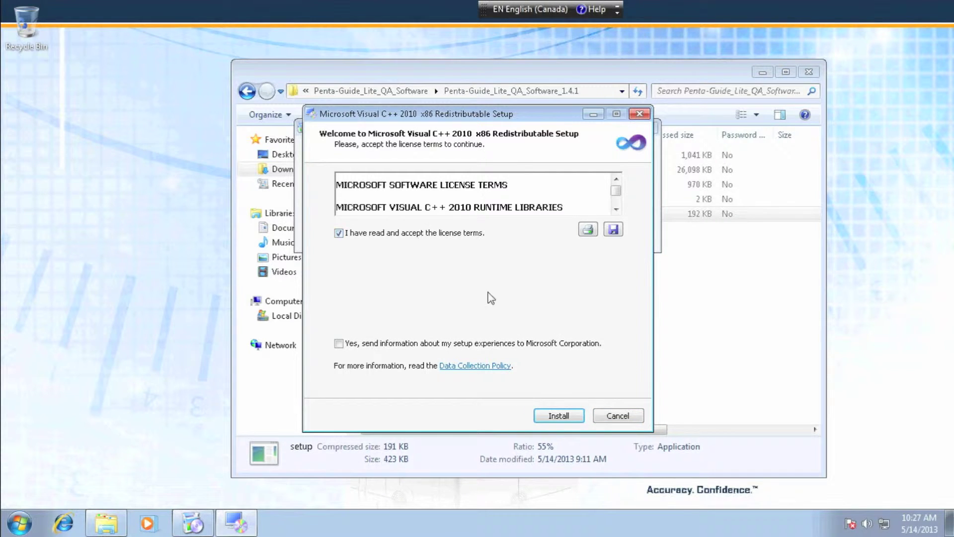
left_click(559, 416)
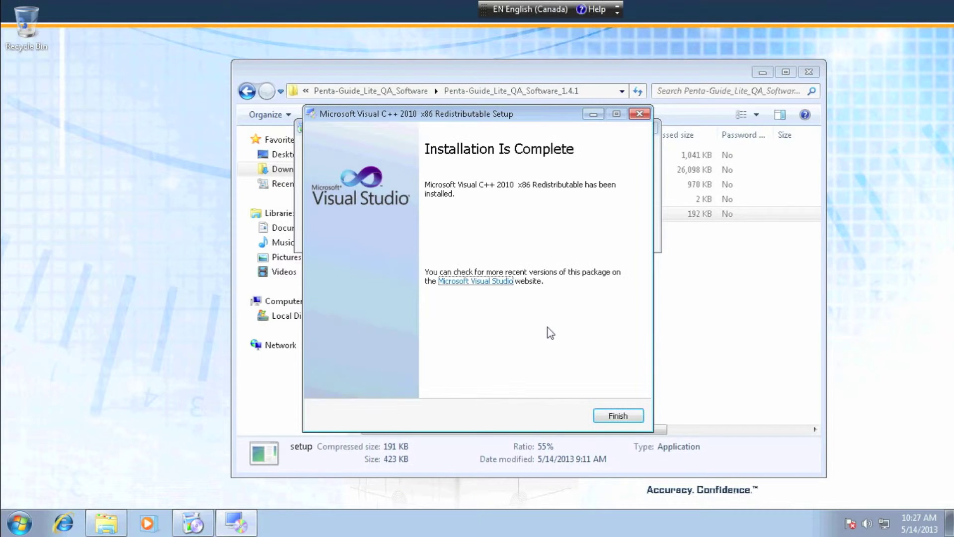
left_click(618, 416)
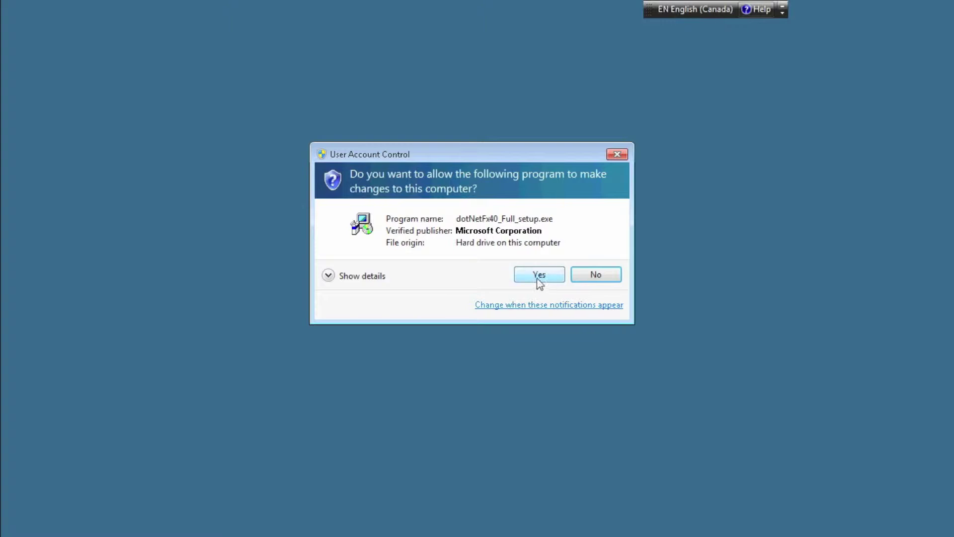
Step: Approve the .NET Framework 4 installer, then continue past the Penta-Guide Lite welcome page
left_click(539, 276)
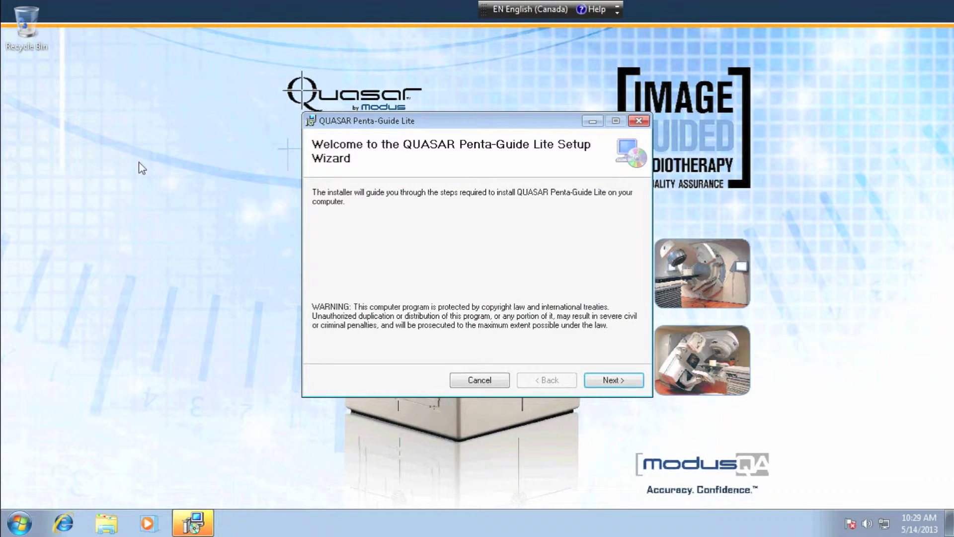
left_click(613, 382)
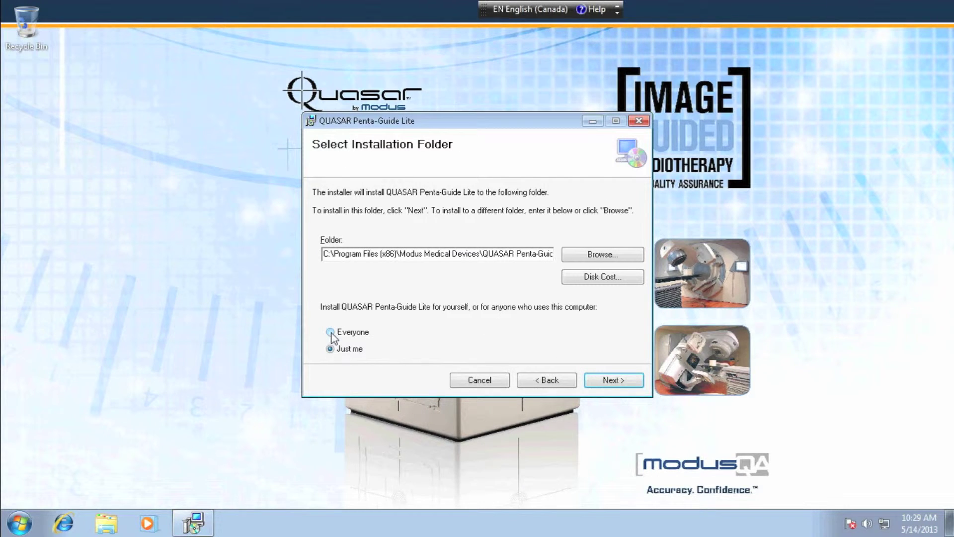
Step: Install Penta-Guide Lite to the default Program Files folder and close the completed wizard
left_click(613, 381)
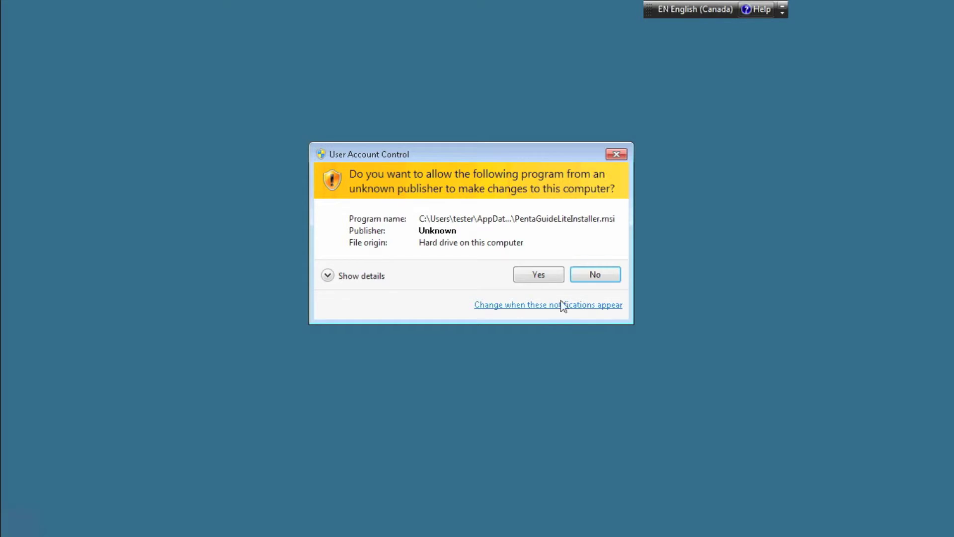
left_click(539, 275)
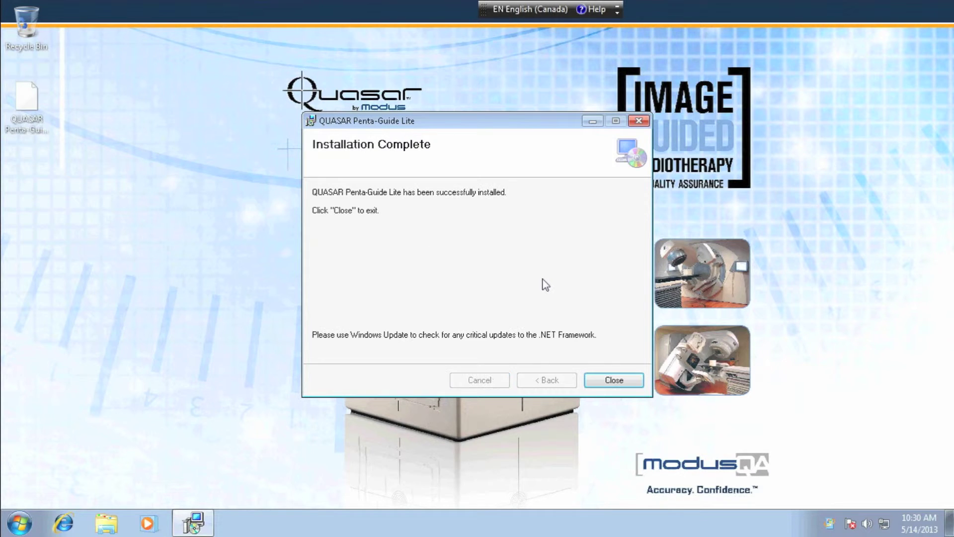
left_click(619, 380)
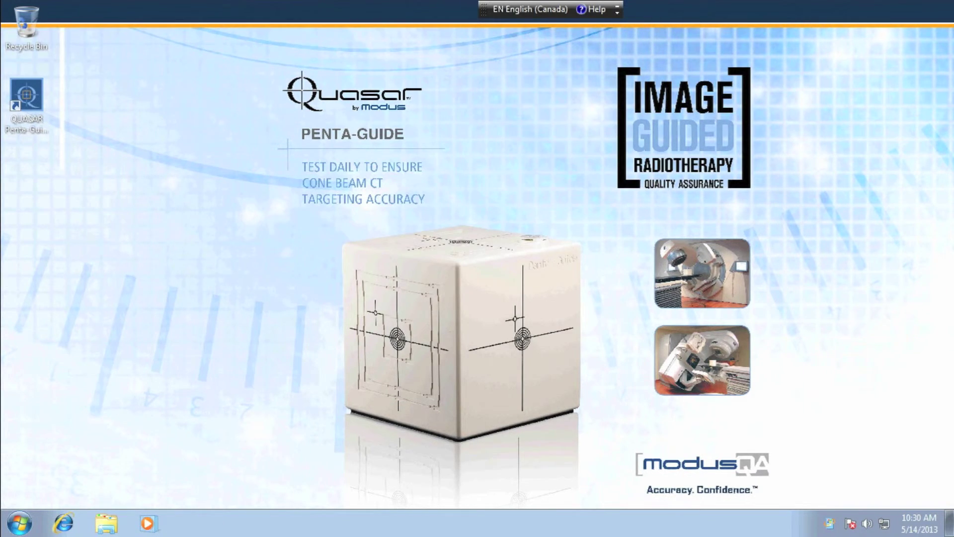